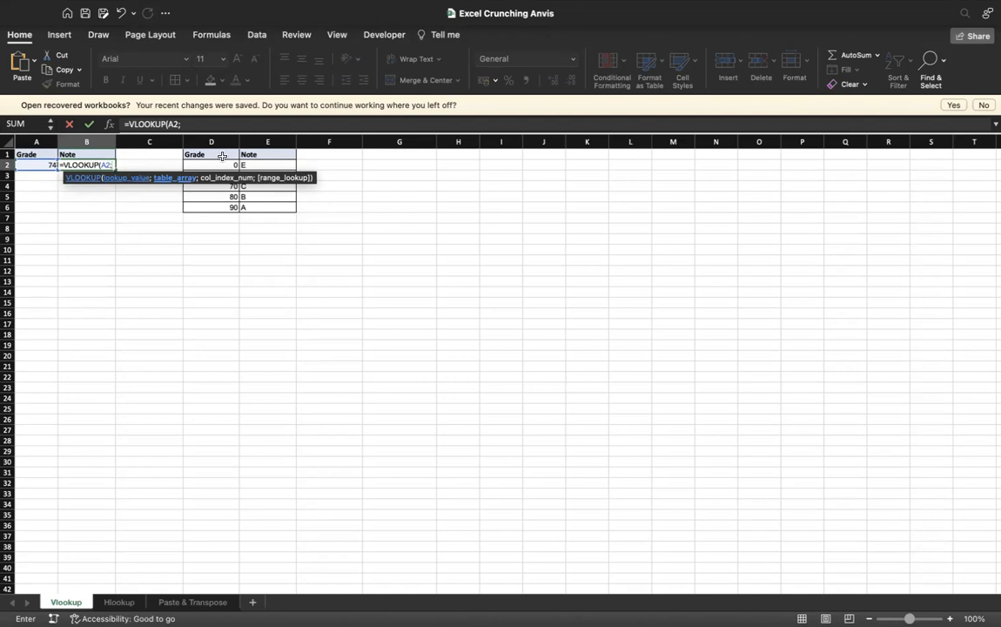
- In B2's VLOOKUP formula, set the table array to $D$1:$E$6 with absolute references and the column index to 2
text(;)
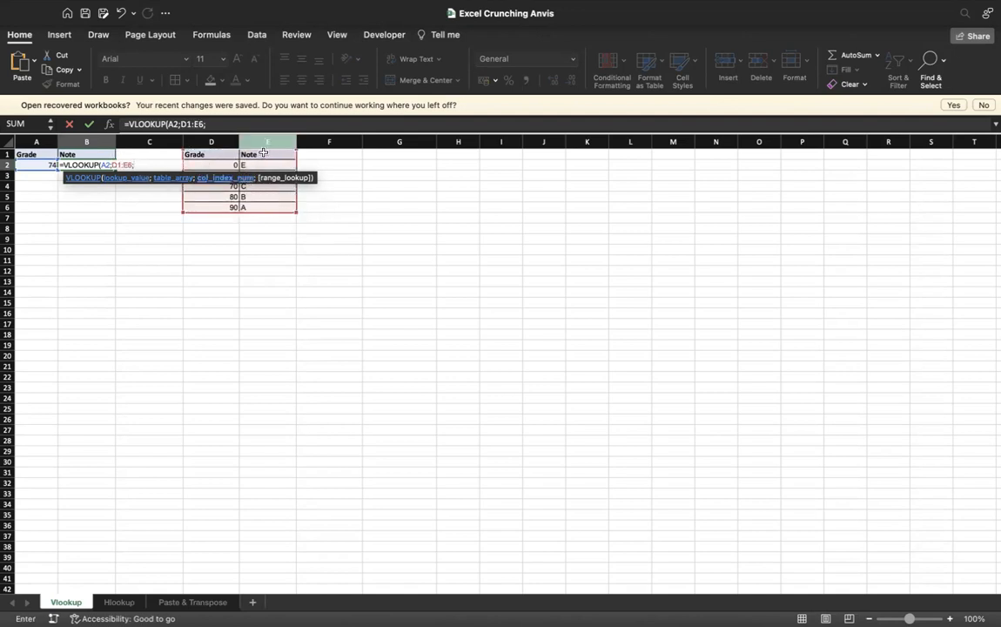
text(2)
click(111, 165)
text($D)
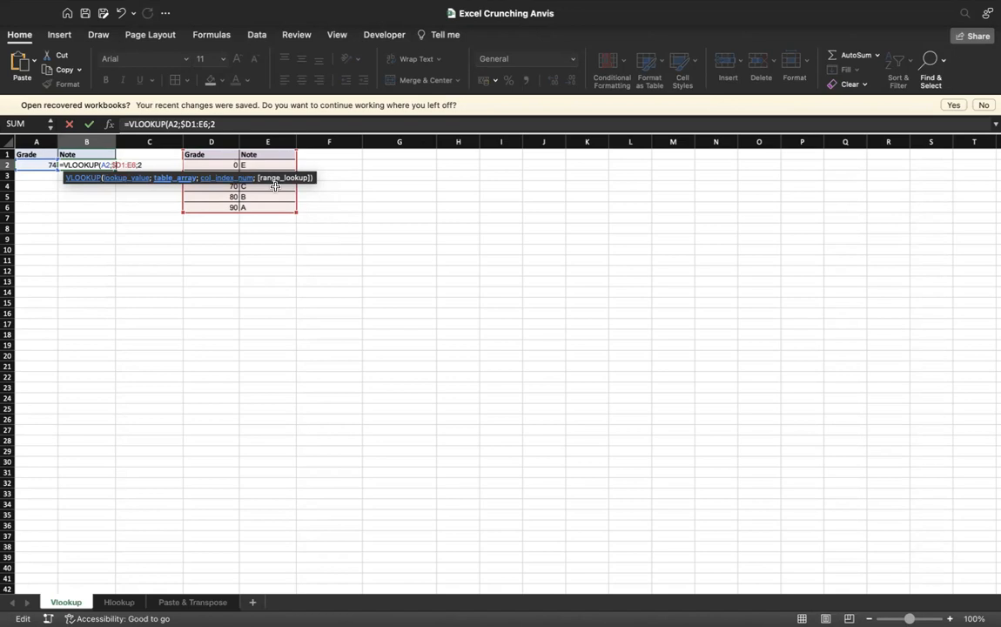
text($1:$E$)
key(End)
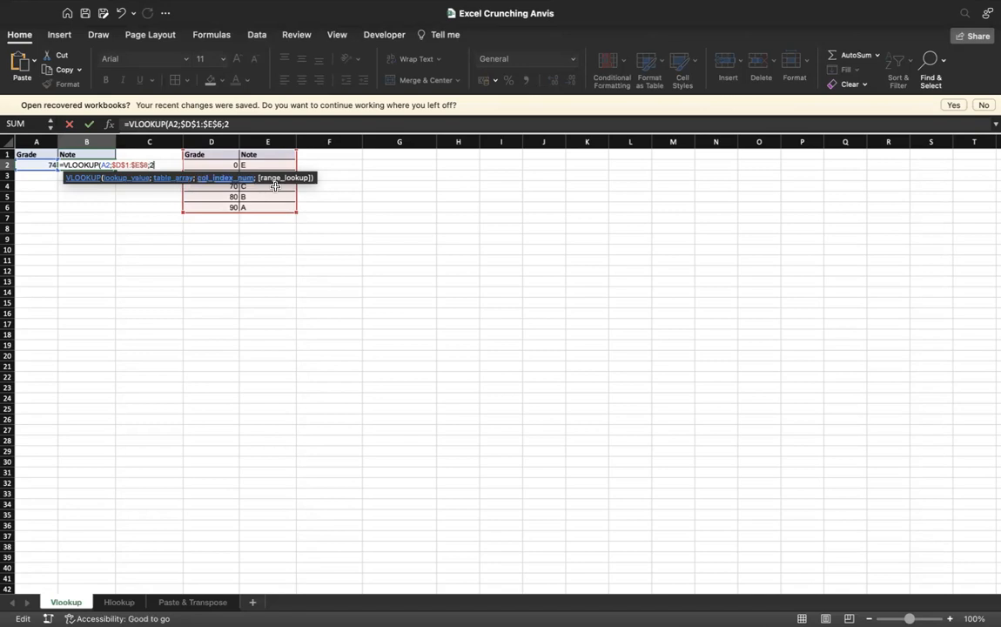
- Finish B2's VLOOKUP with TRUE for an approximate match, close the parenthesis and enter the formula
text(;)
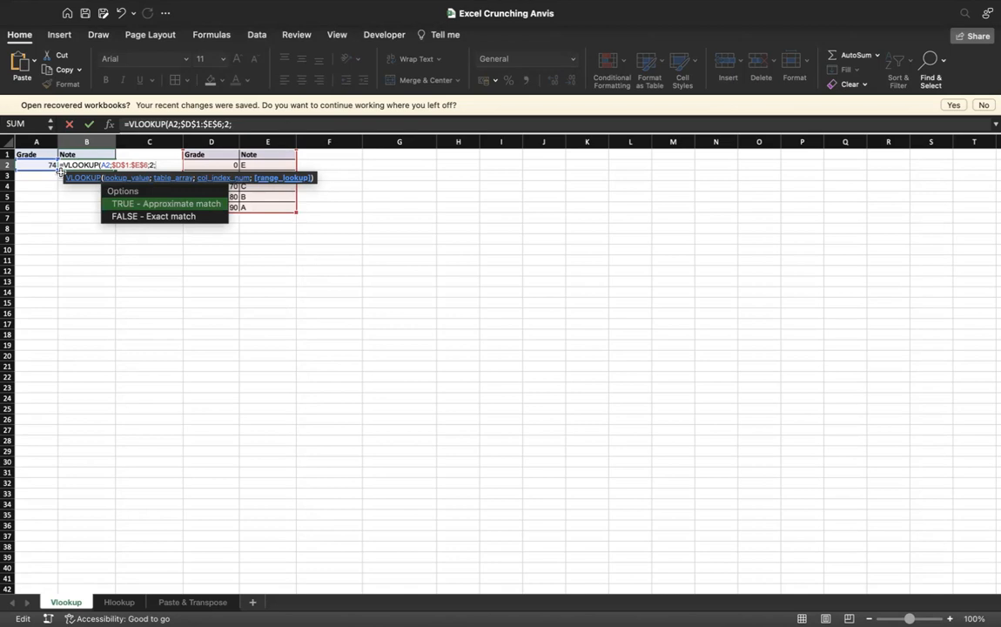
double_click(205, 205)
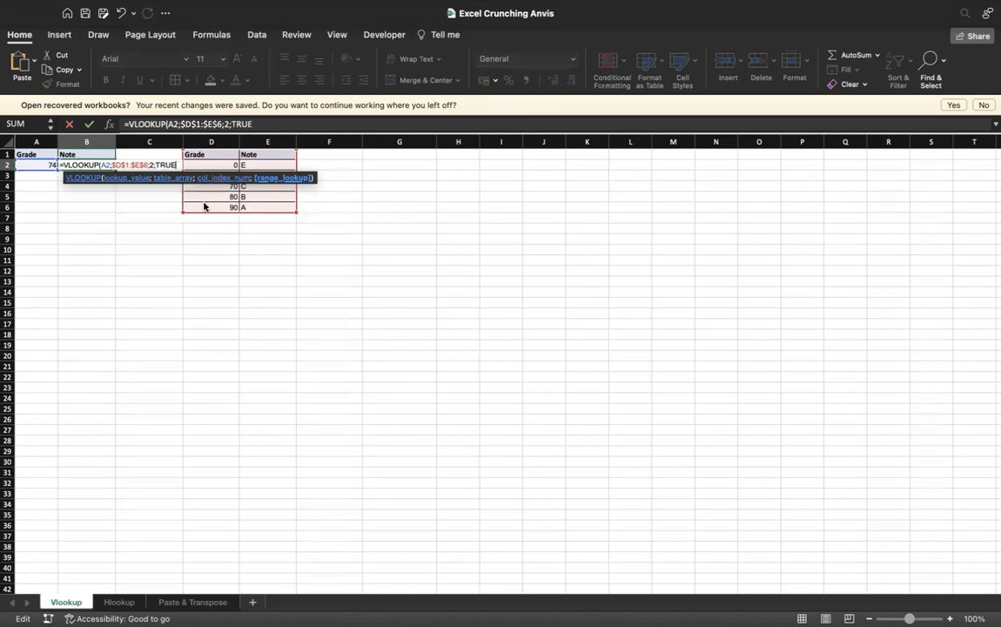
text())
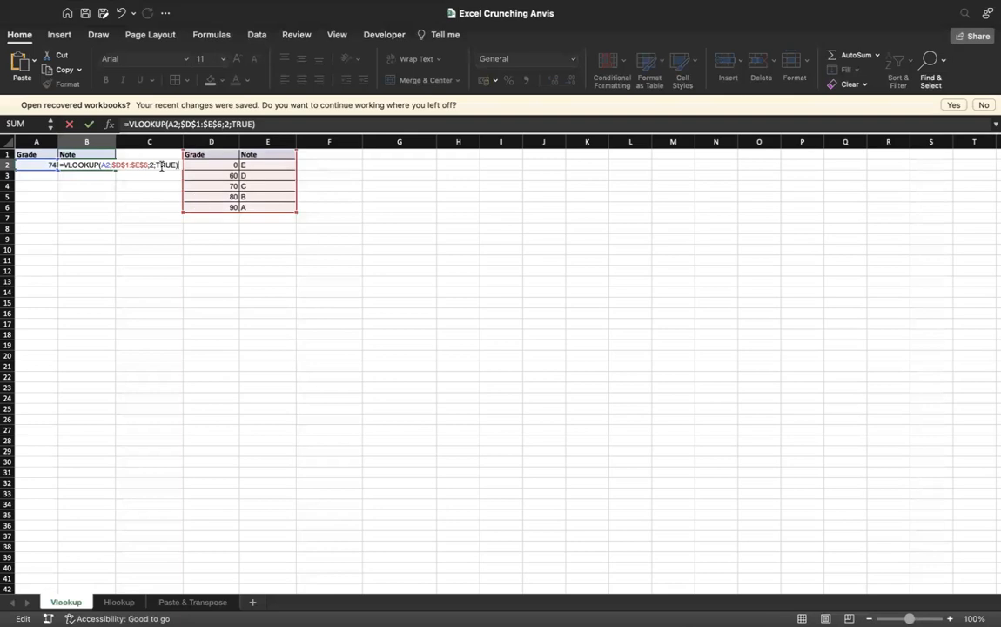
click(90, 124)
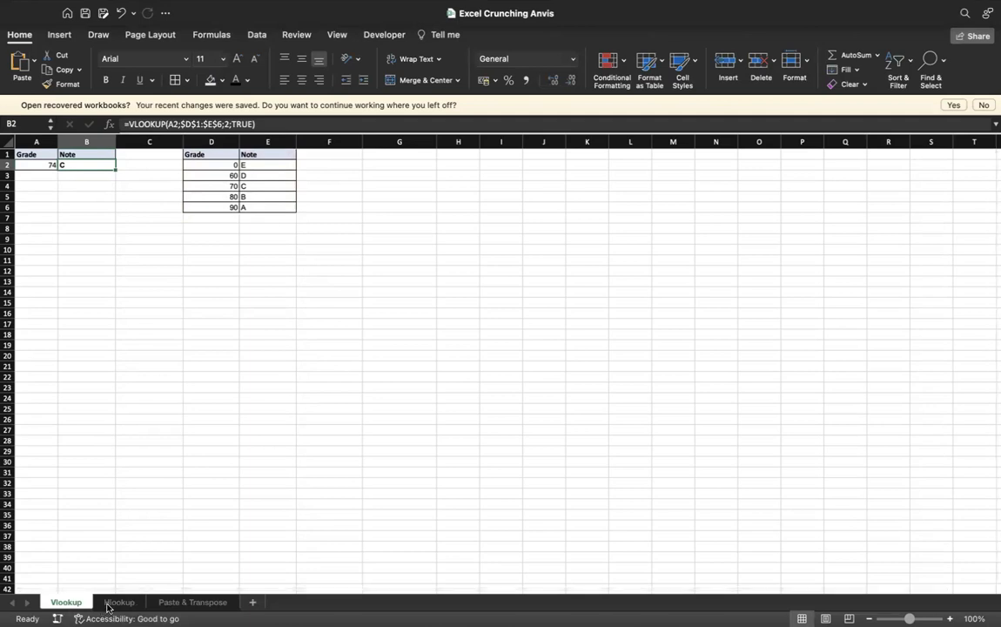
- On the Hlookup sheet, start a VLOOKUP formula in the Salary cell C2 with A2 as the lookup value
click(108, 607)
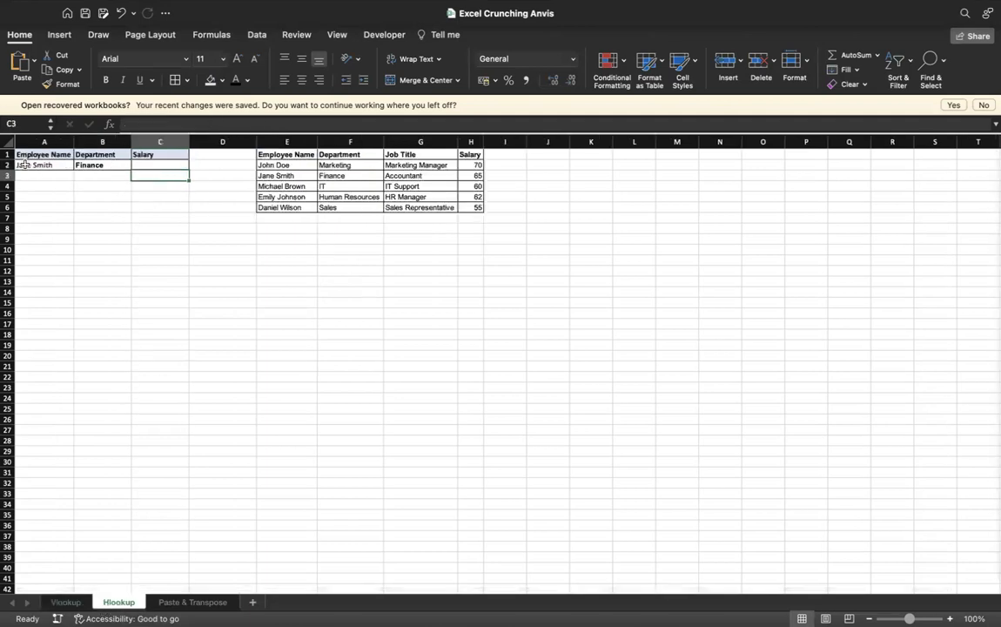
drag(261, 155, 449, 208)
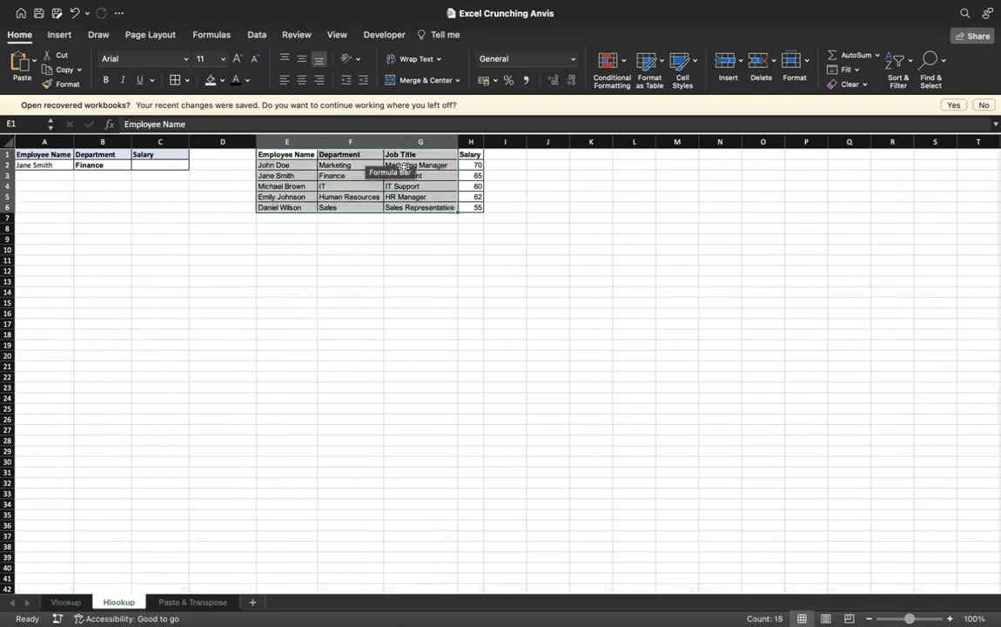
click(470, 154)
click(59, 165)
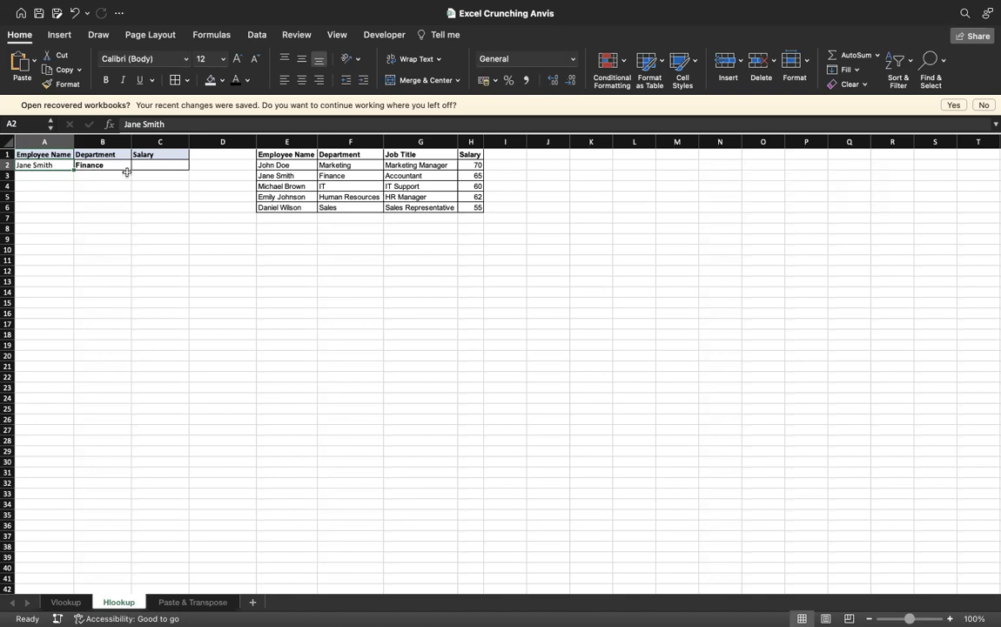
click(161, 163)
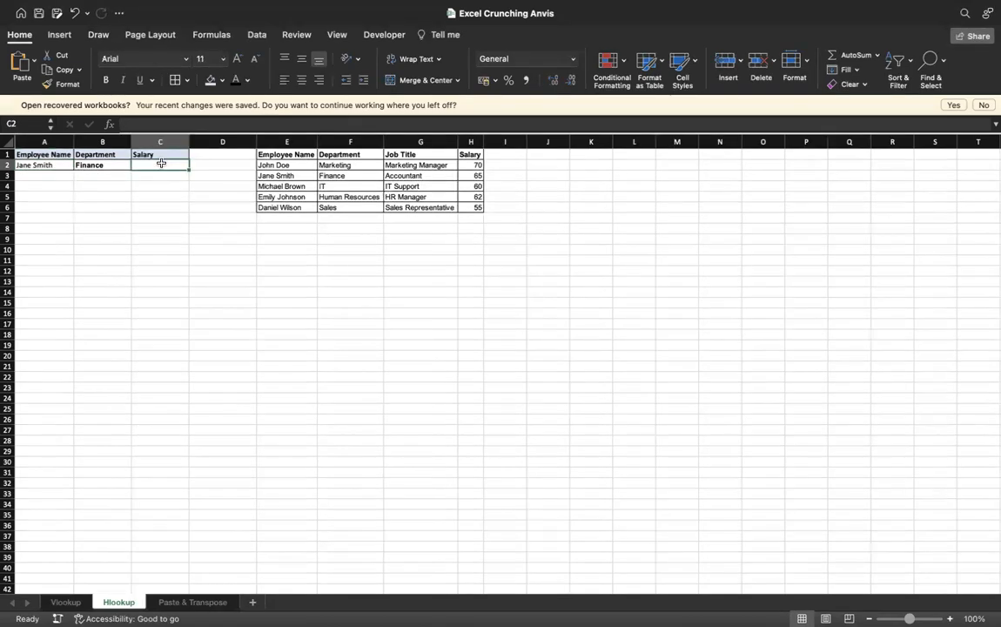
text(=v)
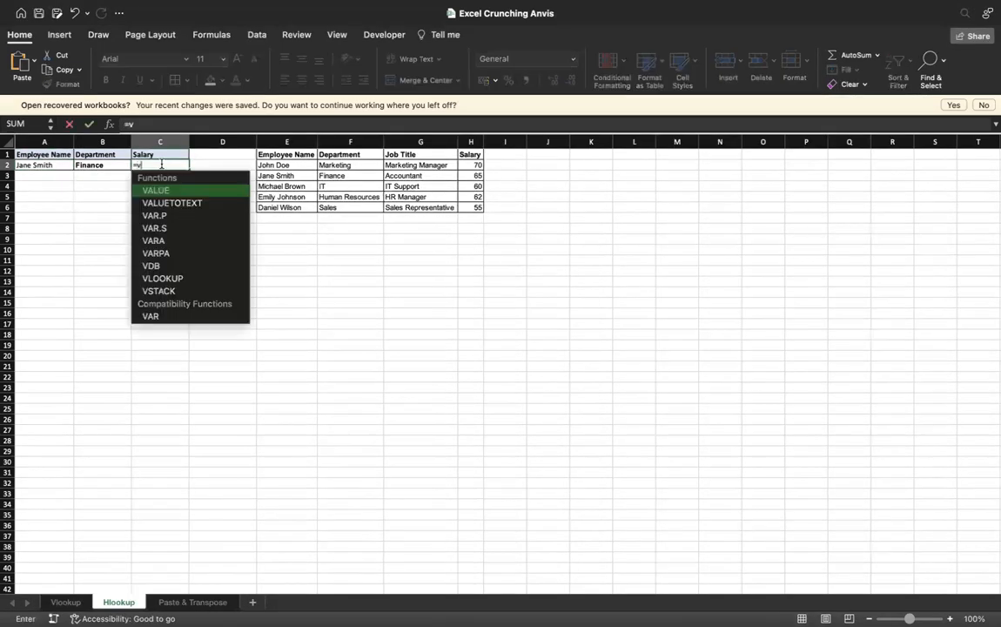
text(loo)
double_click(168, 189)
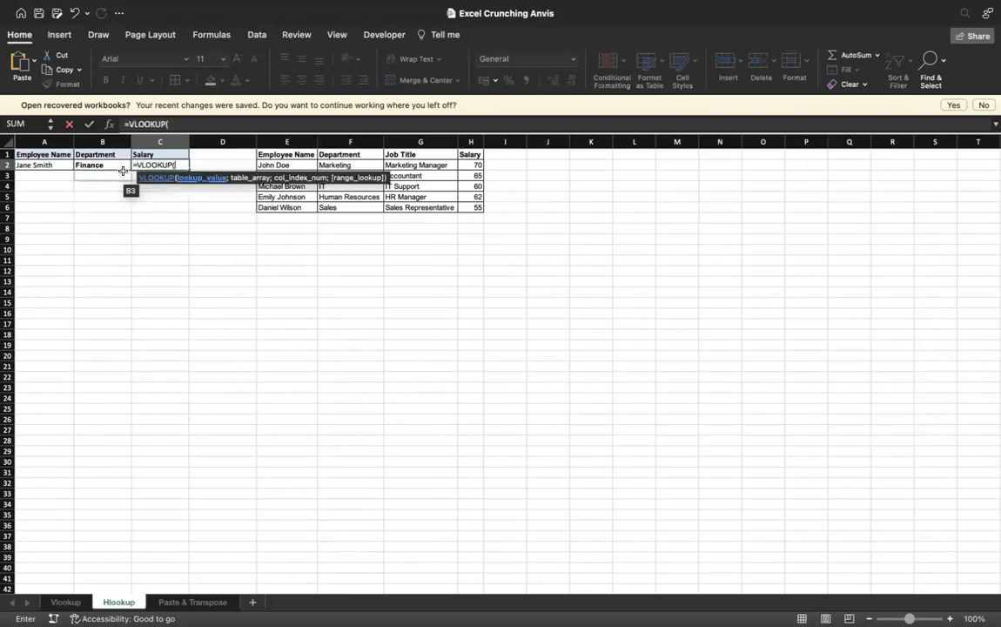
click(64, 165)
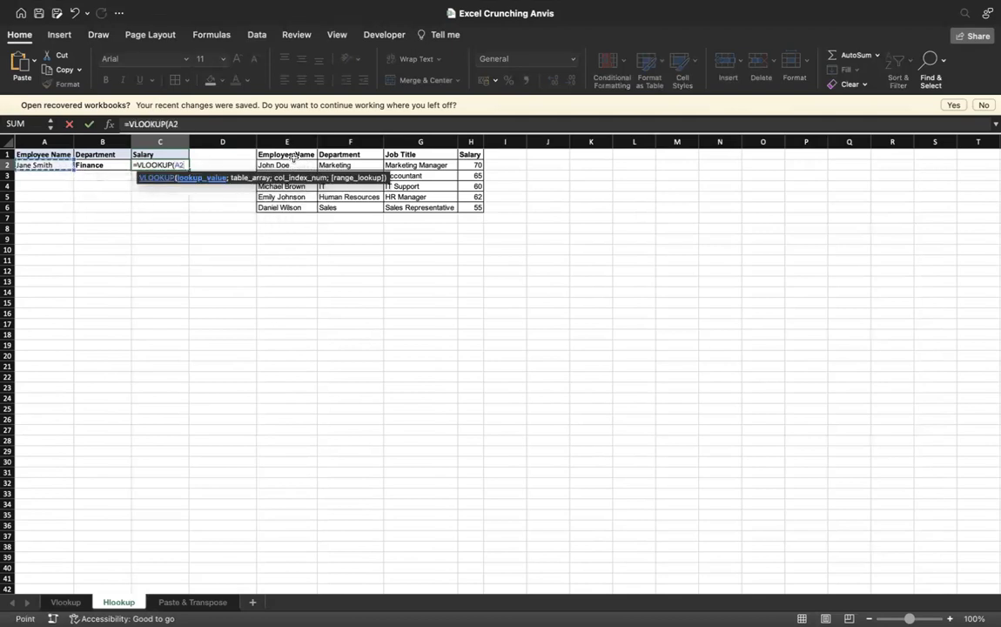
text(;)
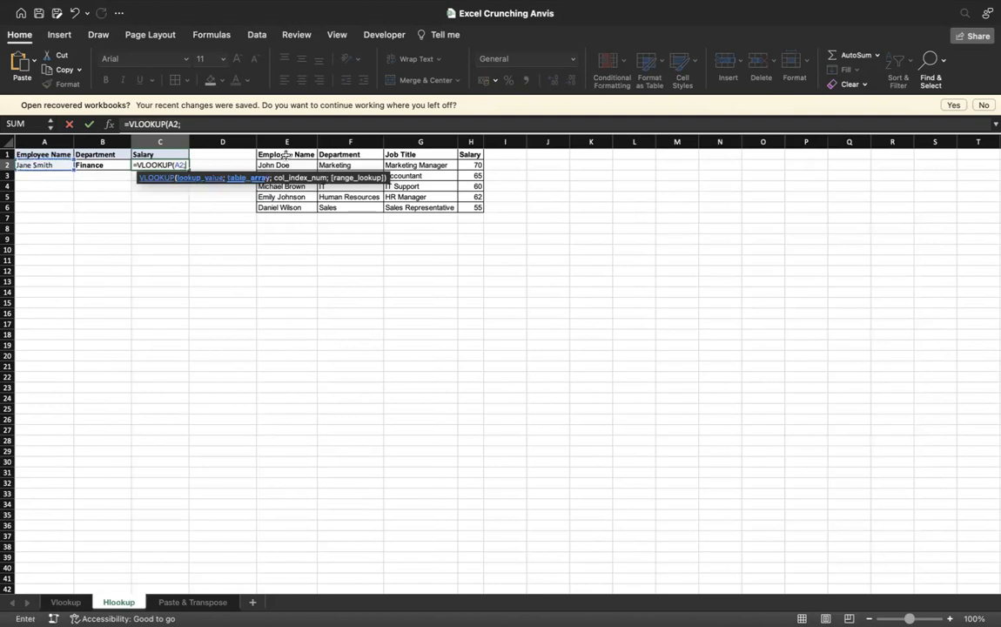
- Set the table array of C2's VLOOKUP to the employee table as the absolute range $E$1:$H$6
click(287, 155)
drag(322, 163, 470, 209)
click(191, 125)
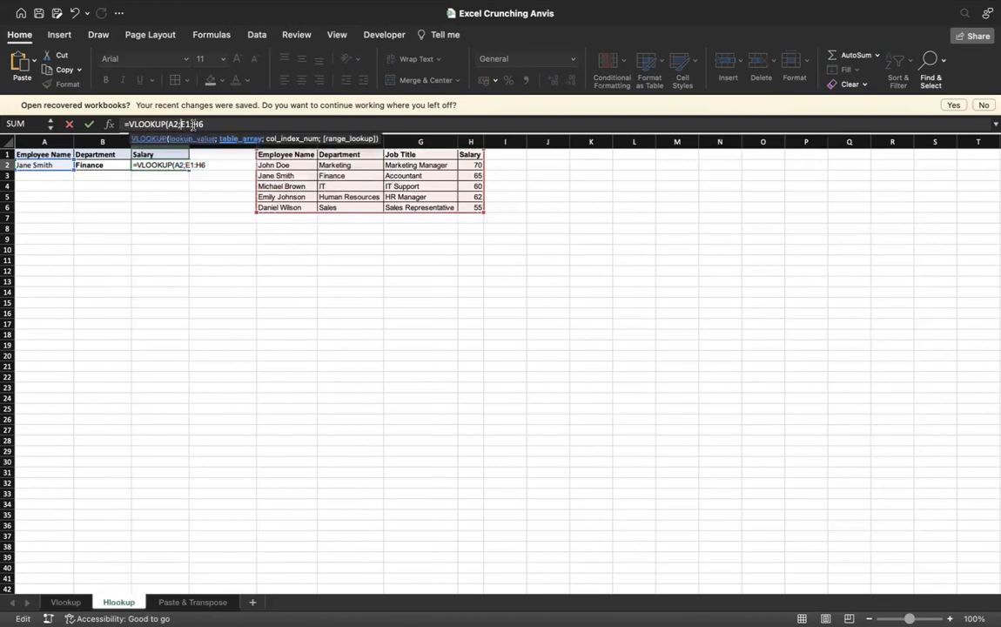
text($E$1:$H$6;)
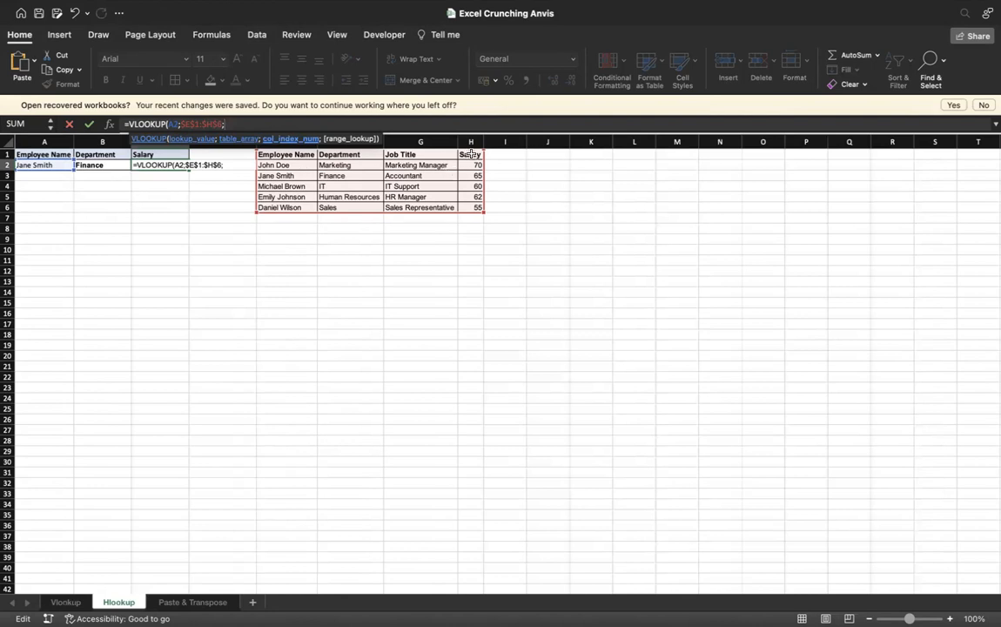
- Complete C2's VLOOKUP with column index 4 and FALSE for an exact match, and enter the formula
text(4;)
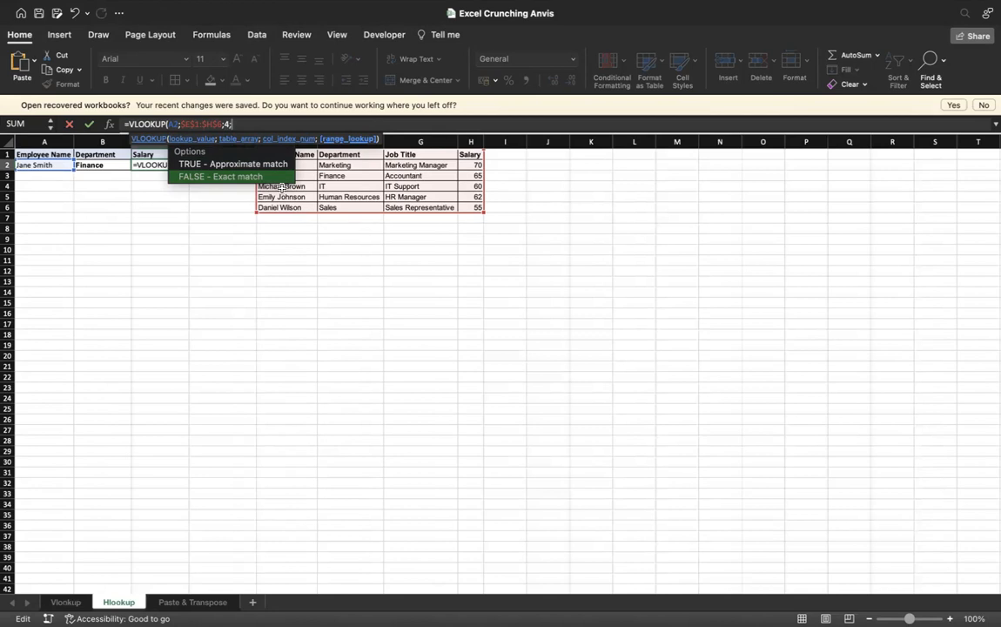
double_click(245, 177)
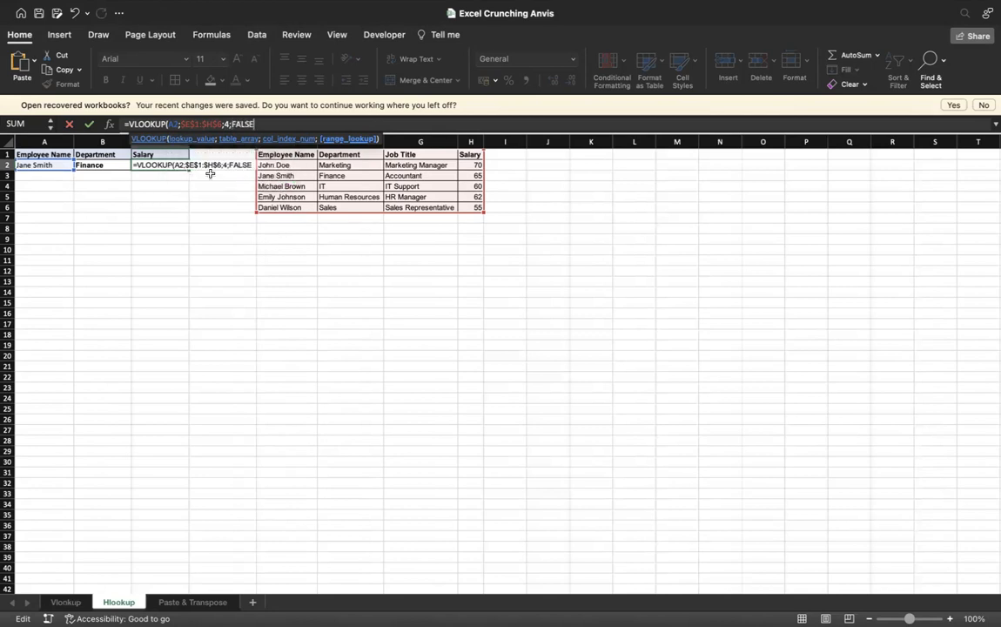
text())
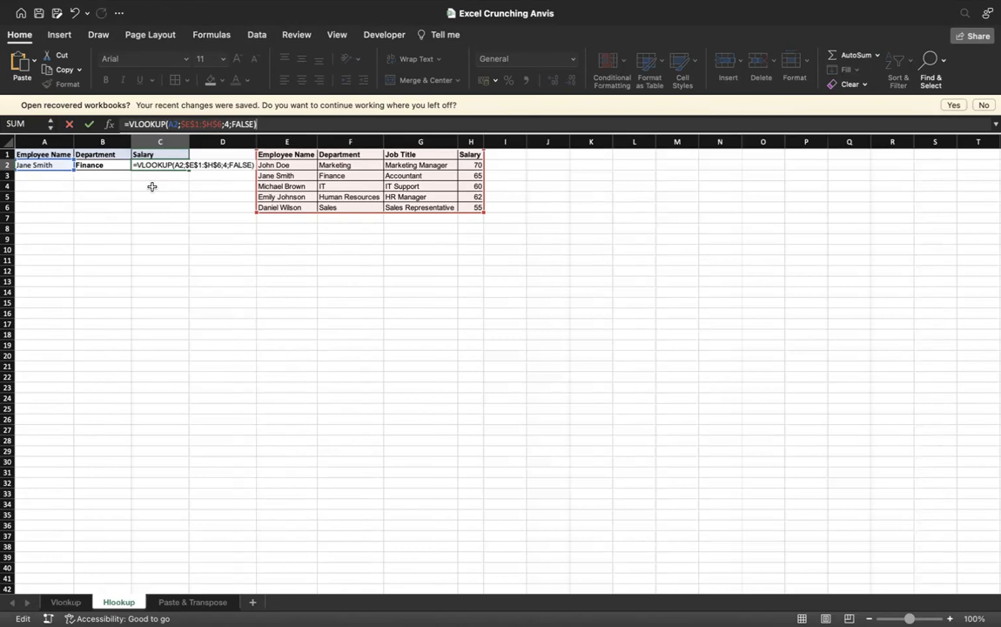
click(89, 123)
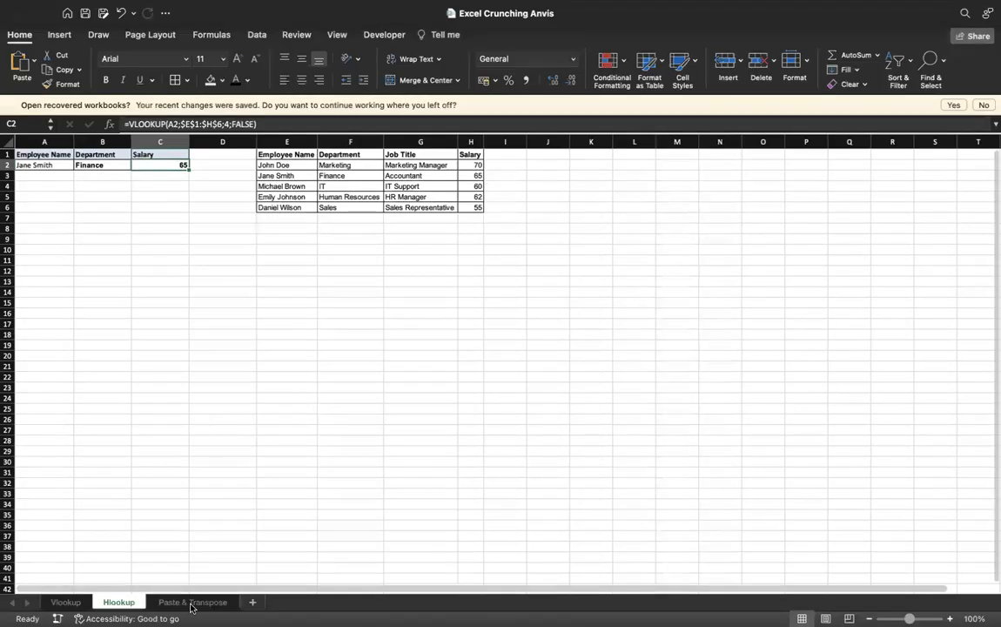
- On the Paste & Transpose sheet, clear the contents of the transposed table in F1:K4
click(192, 601)
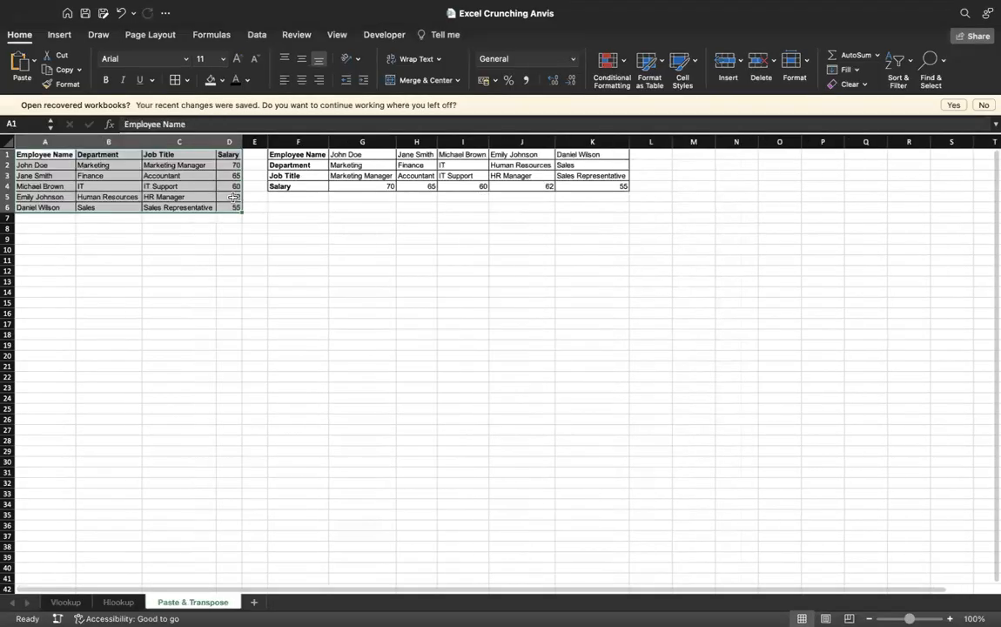
drag(279, 154, 579, 187)
key(Delete)
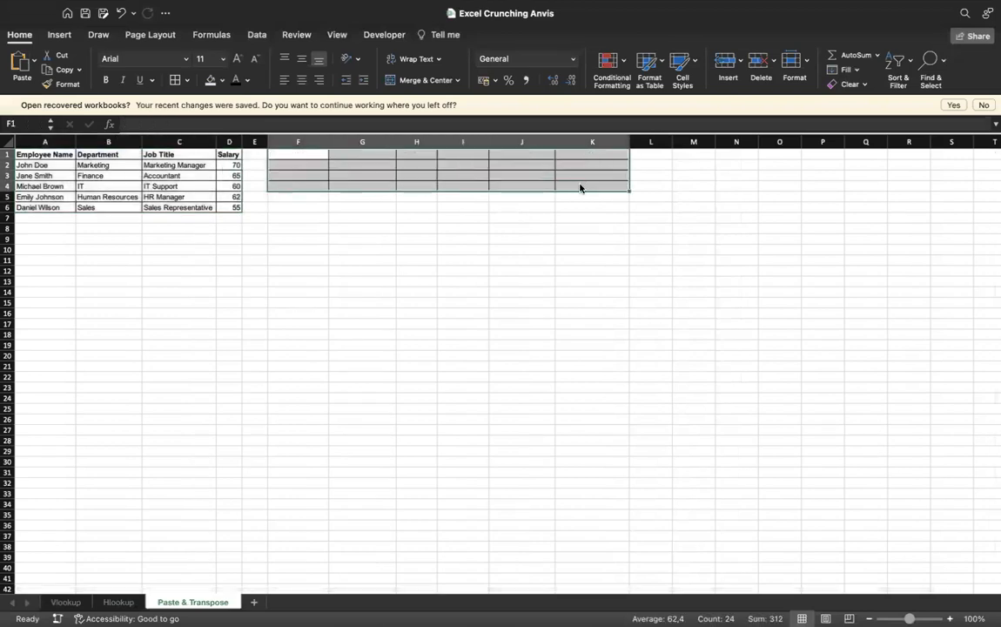
- Copy the whole employee table in A1:D6, including its header row
click(44, 164)
drag(44, 154, 227, 201)
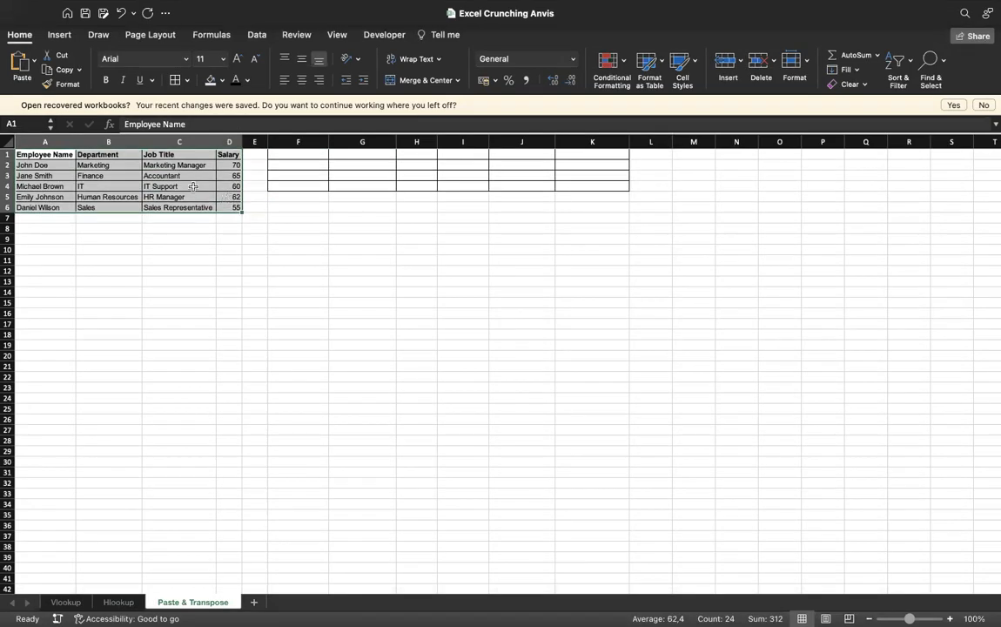
right_click(194, 186)
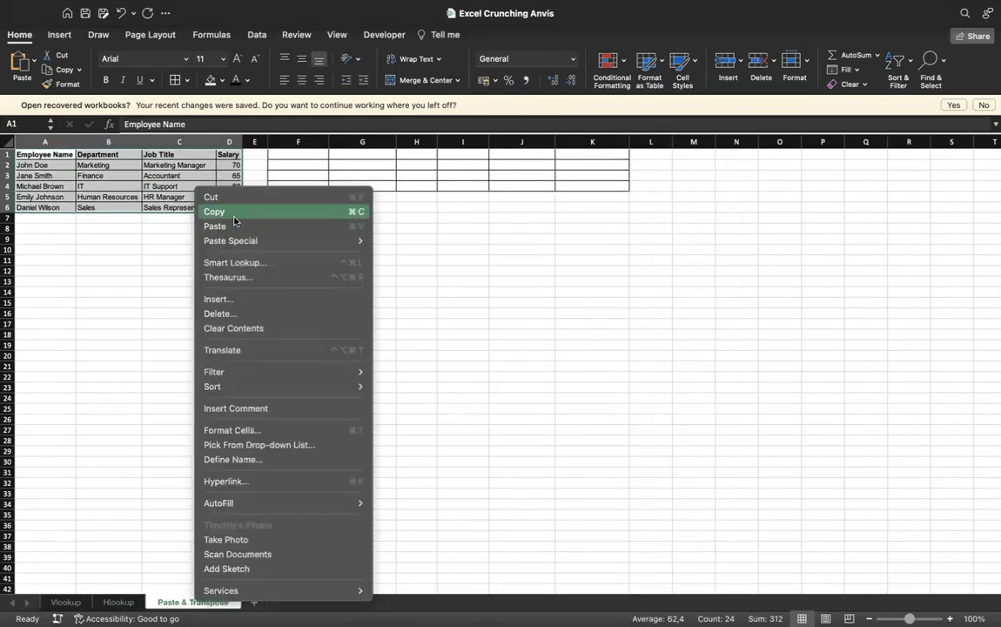
click(234, 220)
- Paste the copied table at F1 using Paste Special with All and Transpose enabled
click(301, 156)
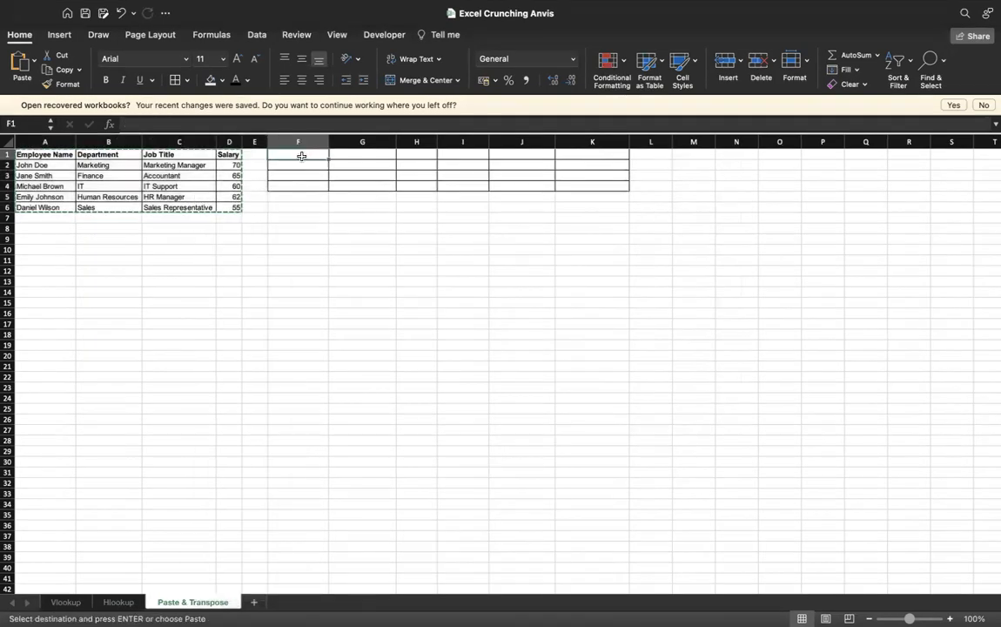
right_click(302, 158)
mouse_move(365, 211)
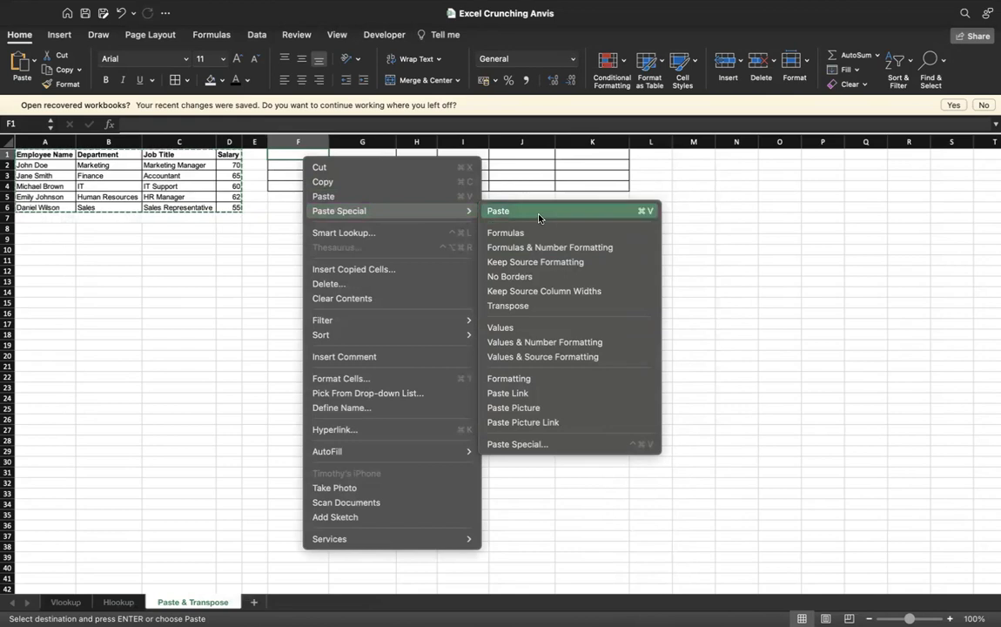
click(520, 444)
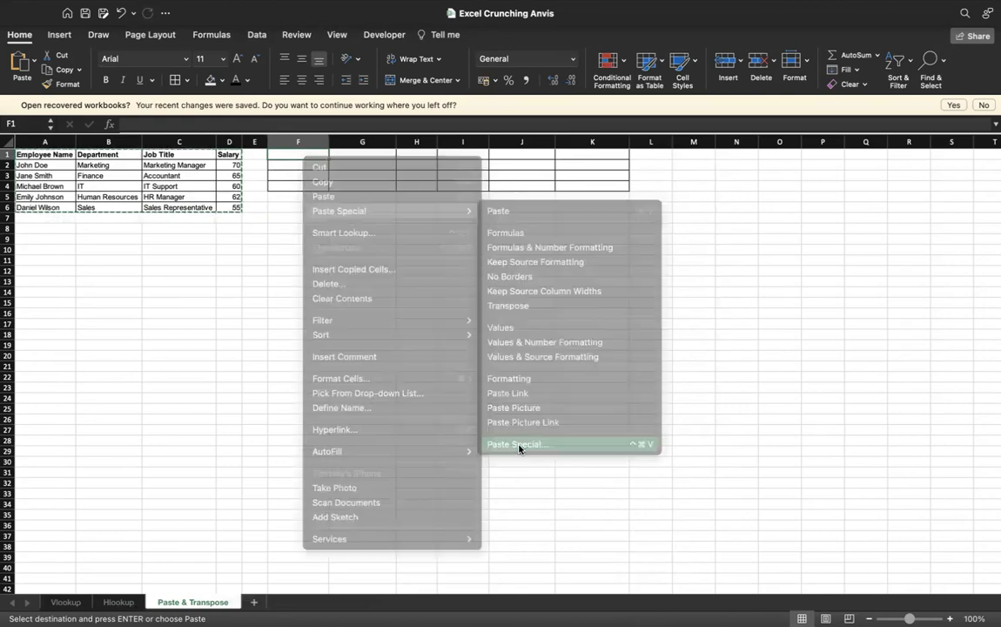
click(453, 414)
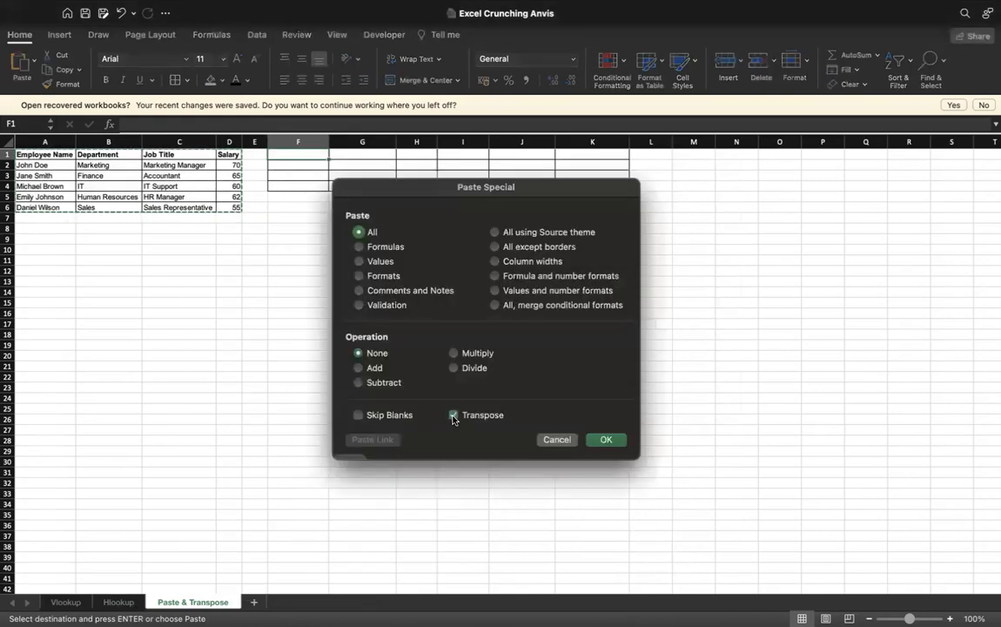
click(606, 438)
click(448, 280)
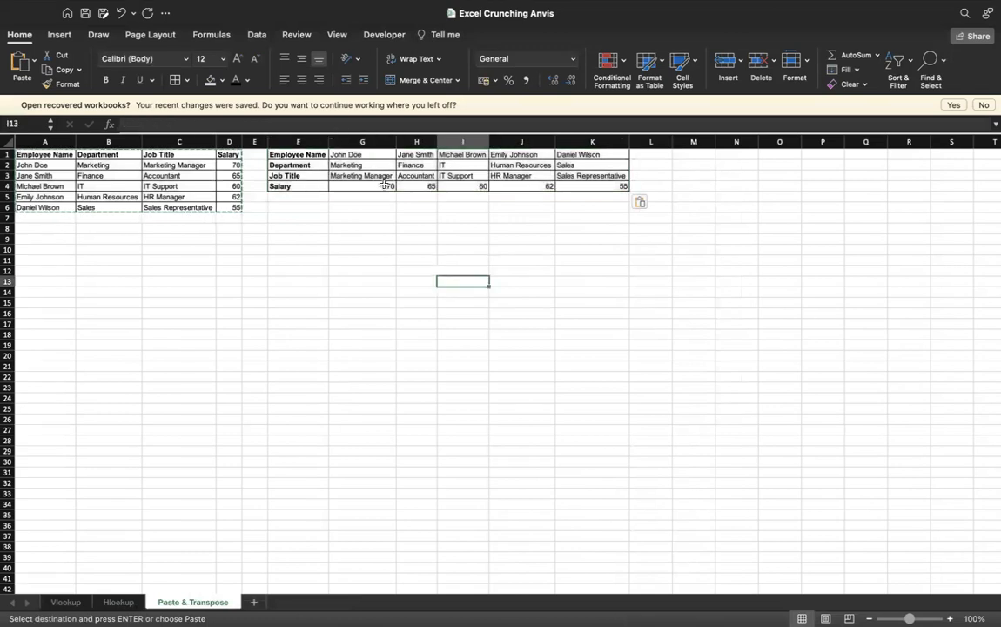